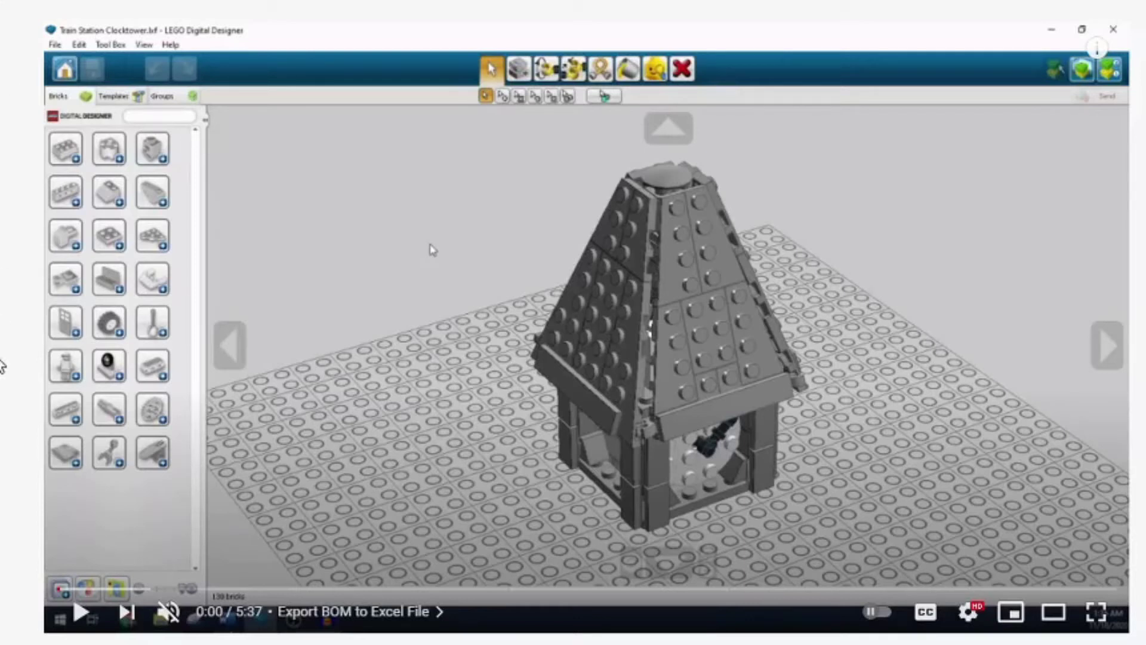
Scroll through the BrickLink main page and its Sets, Parts and Minifigures categories.
{"action": "scroll", "coordinate": [1, 363], "scroll_direction": "down", "scroll_amount": 7}
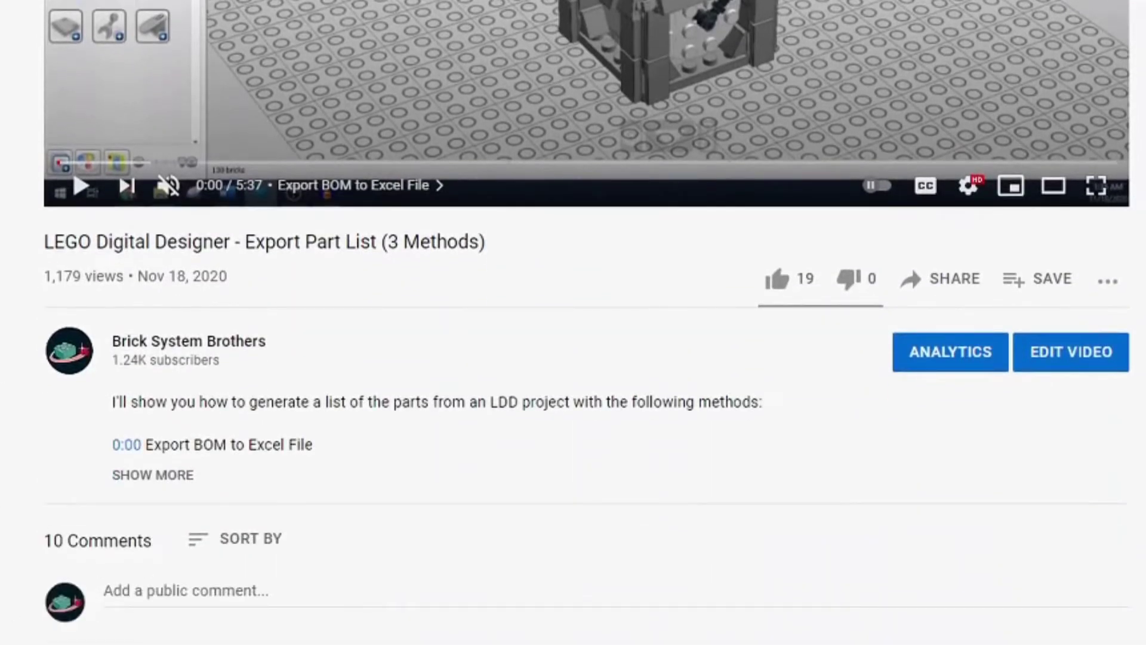
{"action": "scroll", "coordinate": [28, 539], "scroll_direction": "up", "scroll_amount": 7}
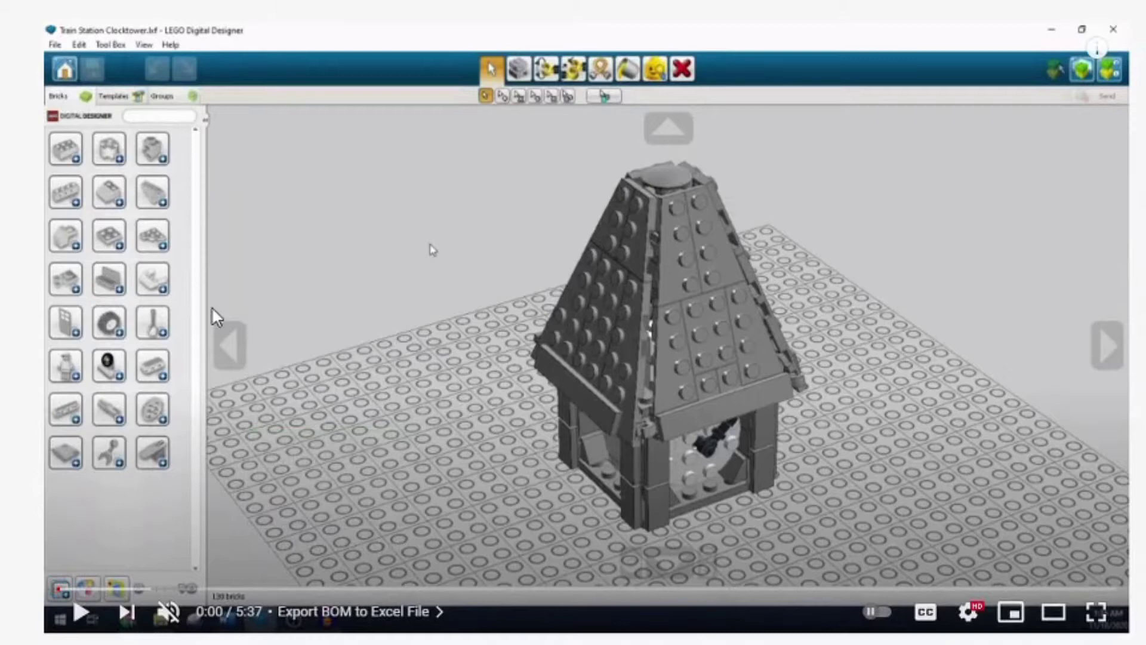
{"action": "scroll", "coordinate": [16, 312], "scroll_direction": "down", "scroll_amount": 8}
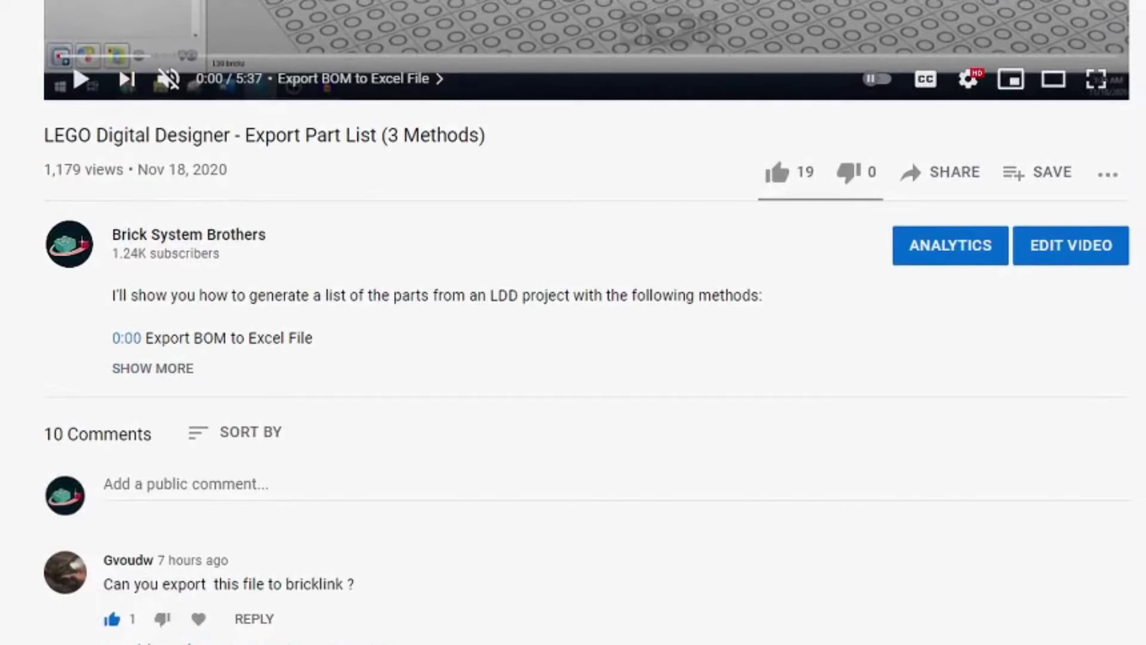
{"action": "scroll", "coordinate": [33, 614], "scroll_direction": "down", "scroll_amount": 2}
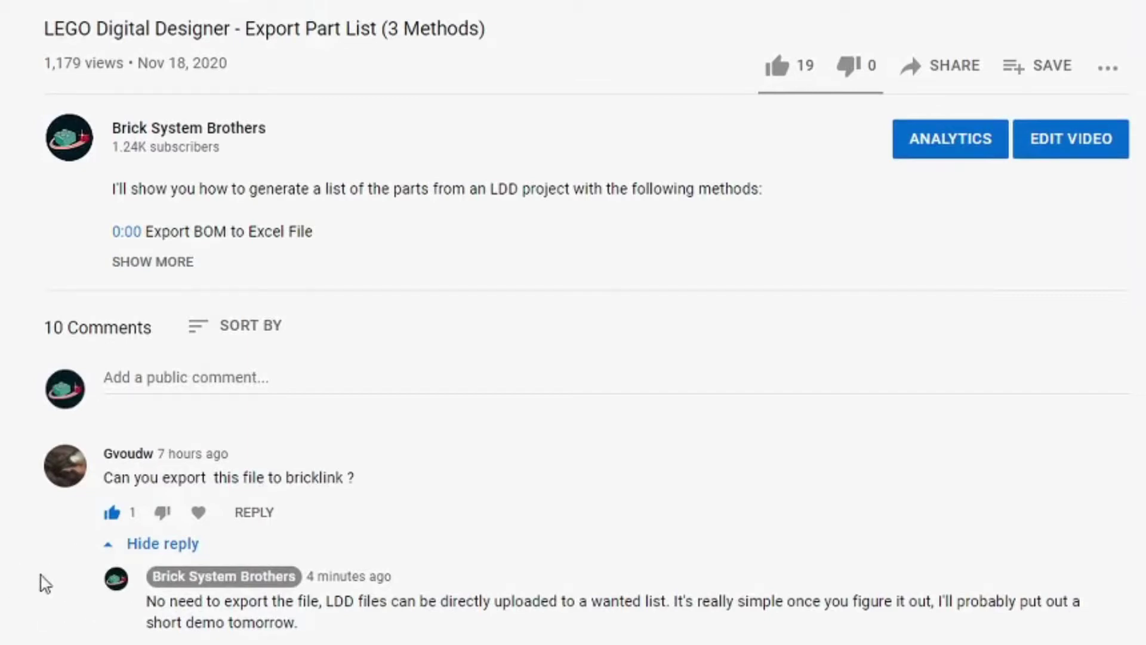
{"action": "scroll", "coordinate": [573, 323], "scroll_direction": "up", "scroll_amount": 10}
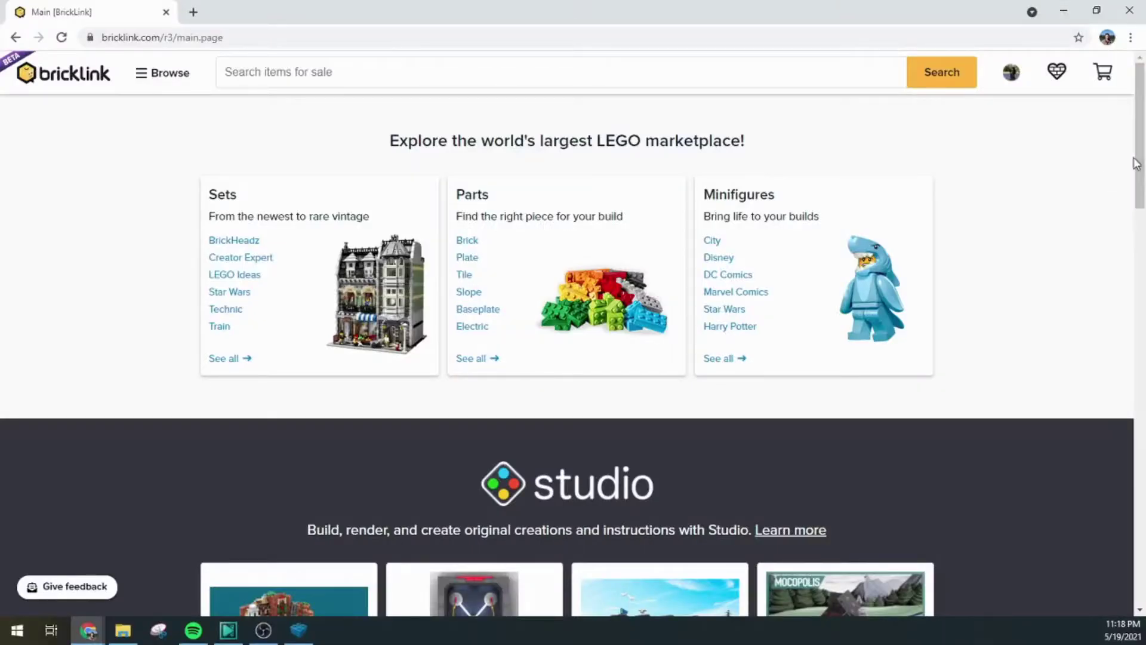
Go to the account's Wanted Lists page showing its five existing lists.
{"action": "left_click_drag", "start_coordinate": [1136, 163], "coordinate": [1133, 560]}
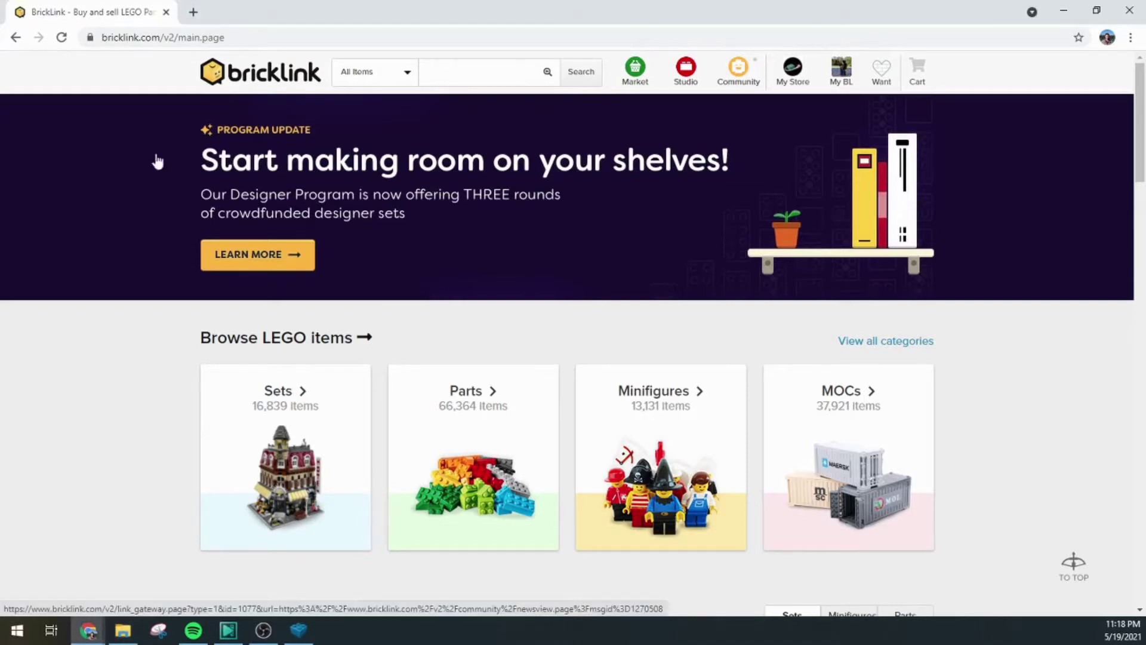
{"action": "left_click", "coordinate": [879, 75]}
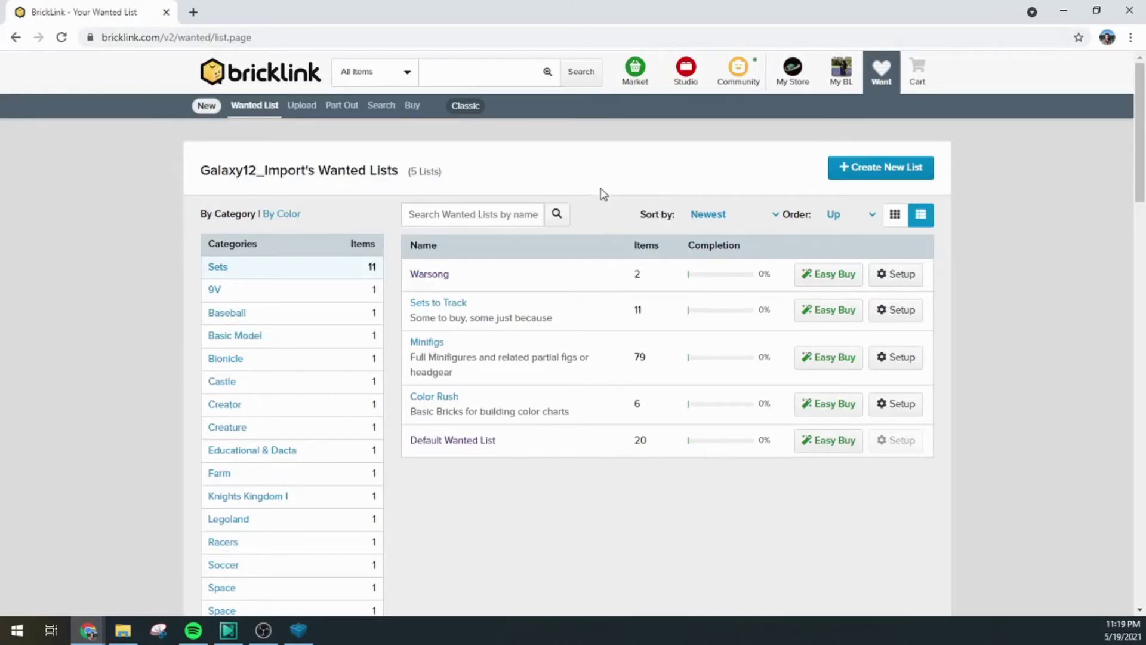
Create a new wanted list named 'upload coach parts'.
{"action": "left_click", "coordinate": [847, 175]}
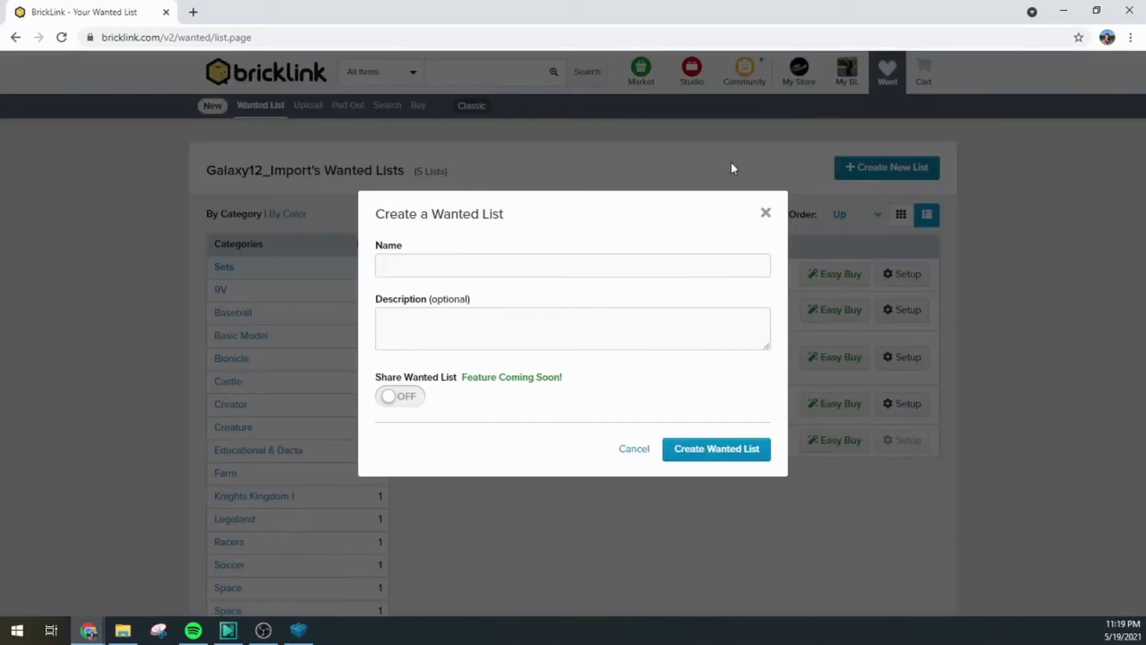
{"action": "left_click", "coordinate": [440, 261]}
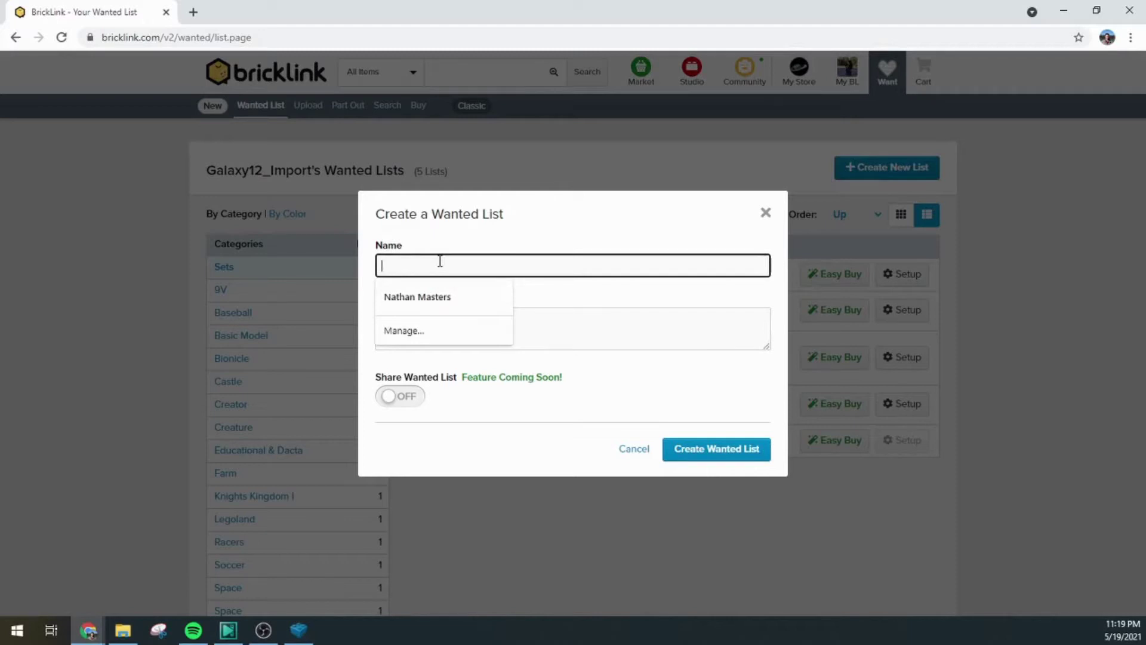
{"action": "type", "text": "upload coach parts"}
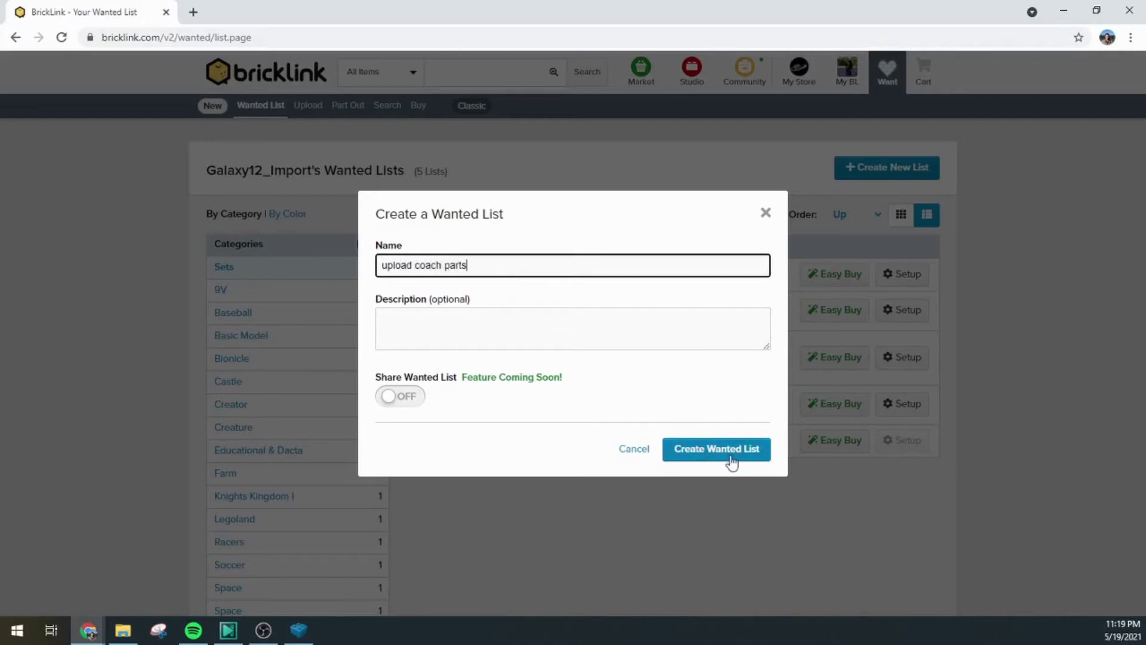
{"action": "left_click", "coordinate": [730, 461]}
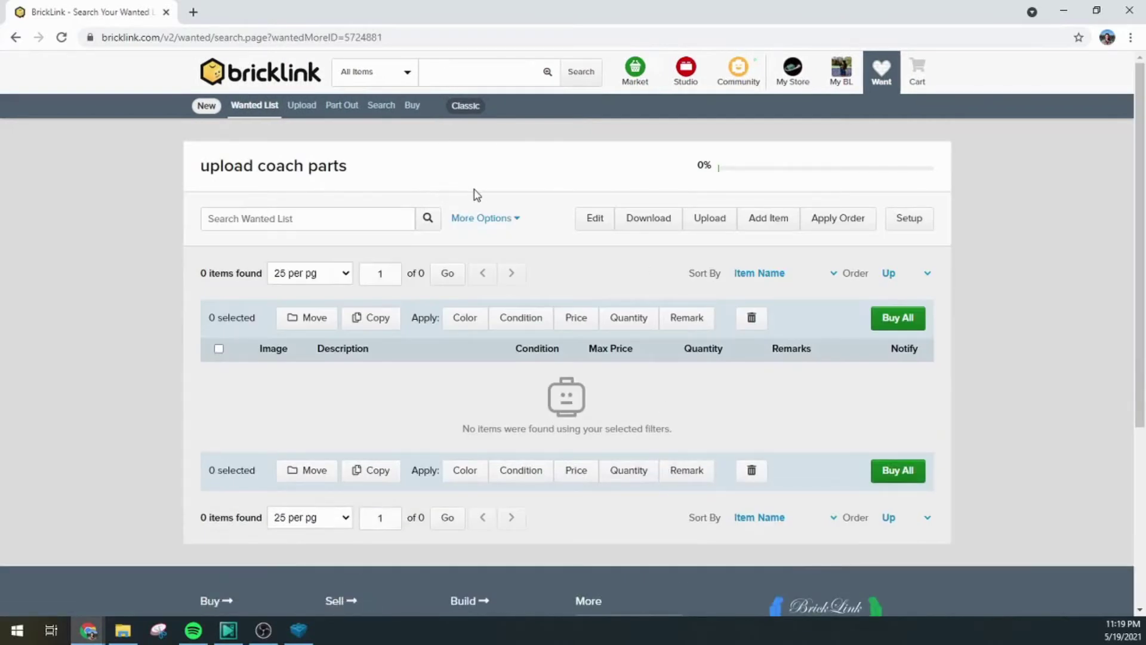
Upload Kesspalle Coach.lxf to the list and verify its 83 unique items.
{"action": "left_click", "coordinate": [710, 219]}
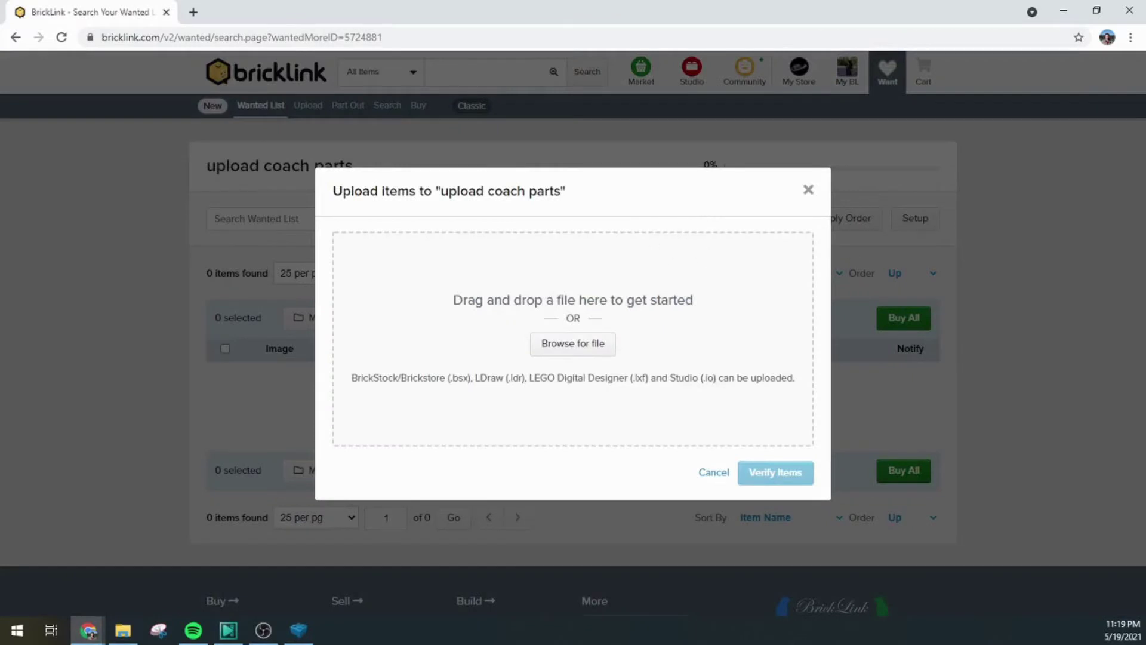
{"action": "left_click_drag", "start_coordinate": [563, 294], "coordinate": [495, 345]}
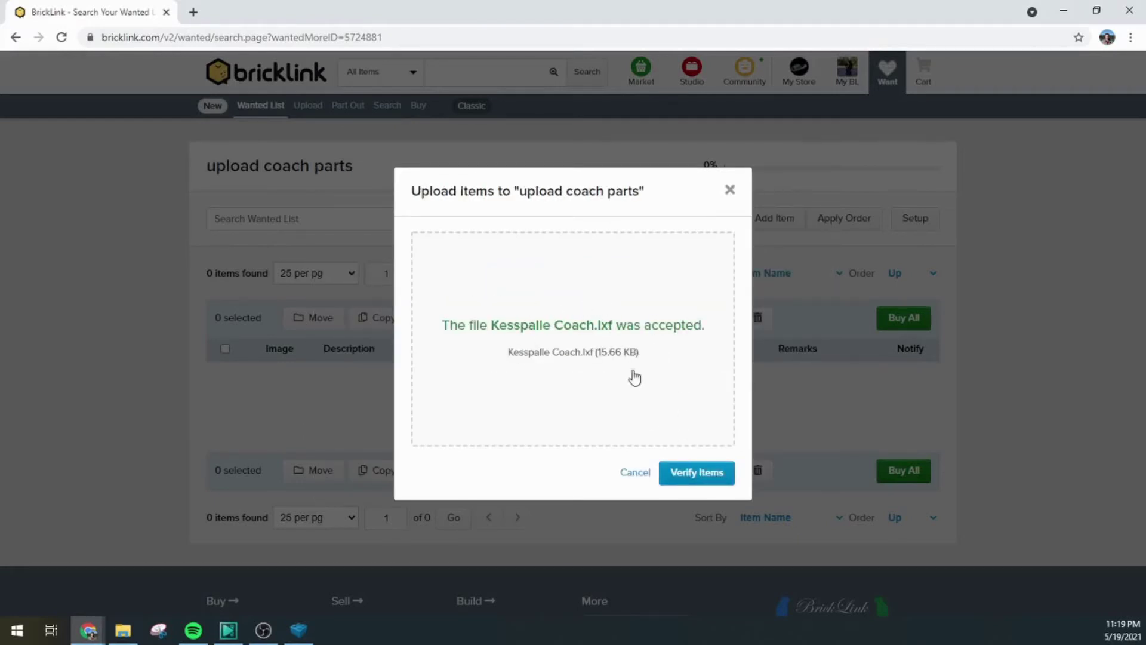
{"action": "left_click", "coordinate": [709, 485]}
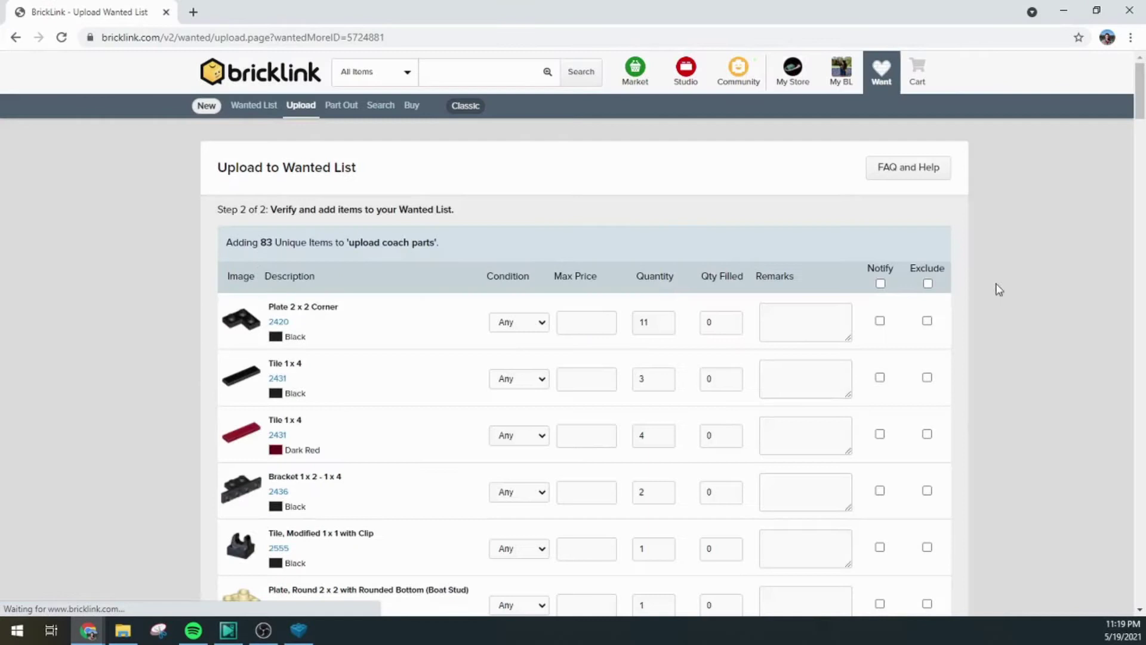
Add the 83 verified coach parts to the 'upload coach parts' wanted list.
{"action": "left_click_drag", "start_coordinate": [1140, 119], "coordinate": [1136, 465]}
{"action": "scroll", "coordinate": [1063, 358], "scroll_direction": "down", "scroll_amount": 6}
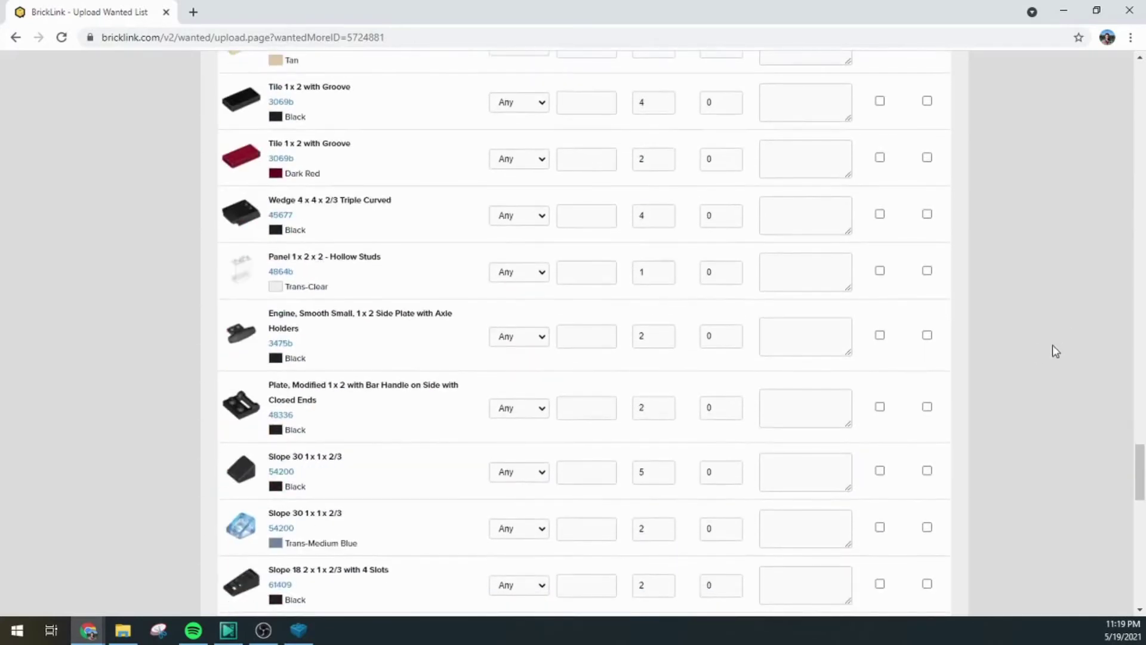
{"action": "scroll", "coordinate": [1053, 352], "scroll_direction": "down", "scroll_amount": 17}
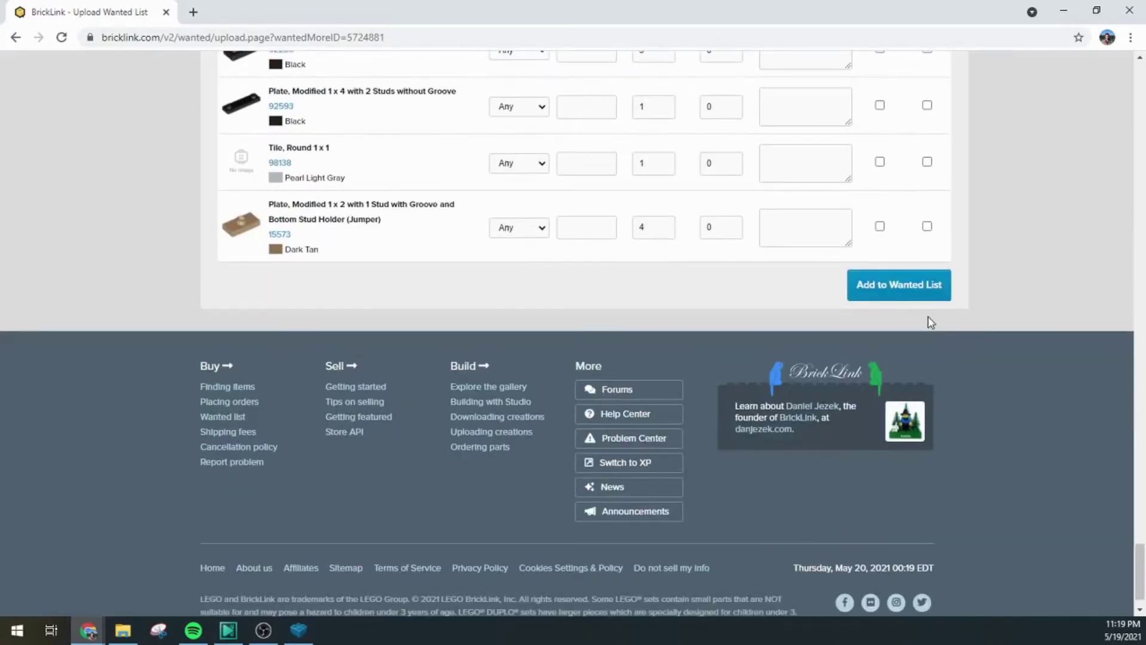
{"action": "scroll", "coordinate": [930, 323], "scroll_direction": "up", "scroll_amount": 2}
{"action": "left_click", "coordinate": [899, 430]}
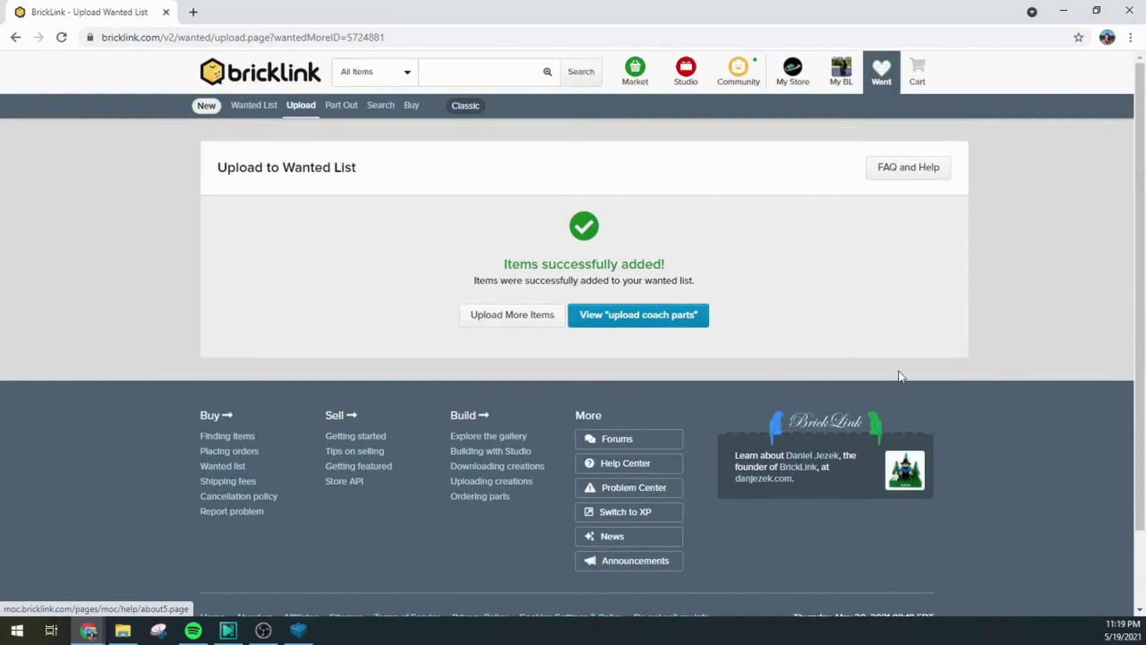
View the 'upload coach parts' list and scroll through its 83 items.
{"action": "left_click", "coordinate": [632, 327]}
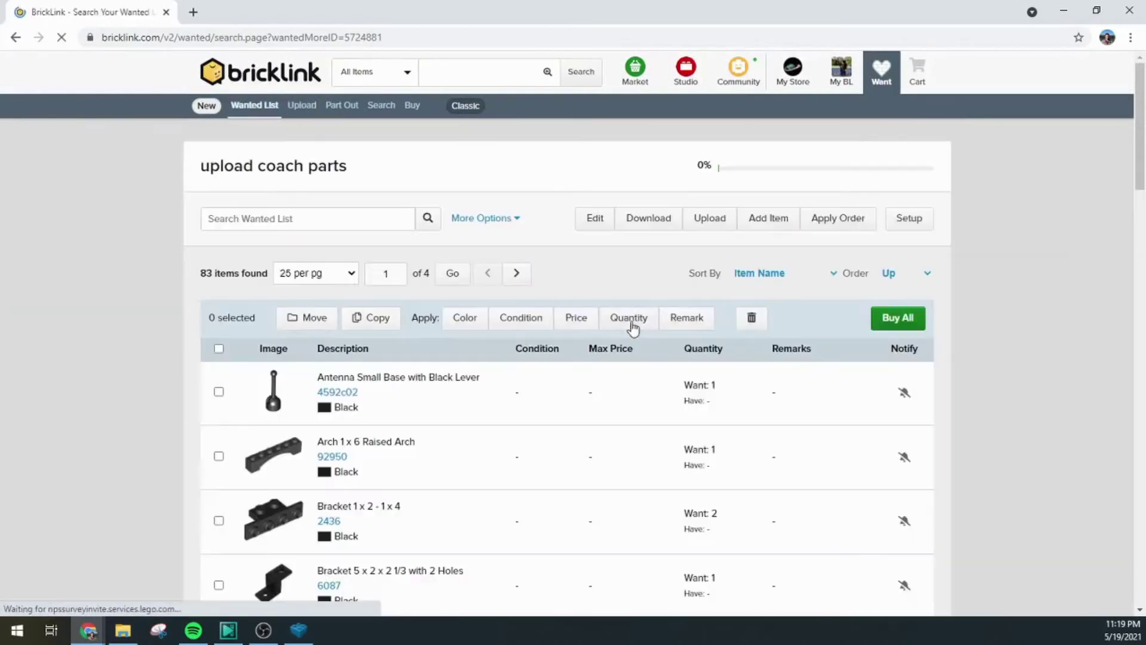
{"action": "scroll", "coordinate": [99, 336], "scroll_direction": "down", "scroll_amount": 1}
{"action": "scroll", "coordinate": [100, 336], "scroll_direction": "down", "scroll_amount": 1}
{"action": "scroll", "coordinate": [101, 335], "scroll_direction": "up", "scroll_amount": 2}
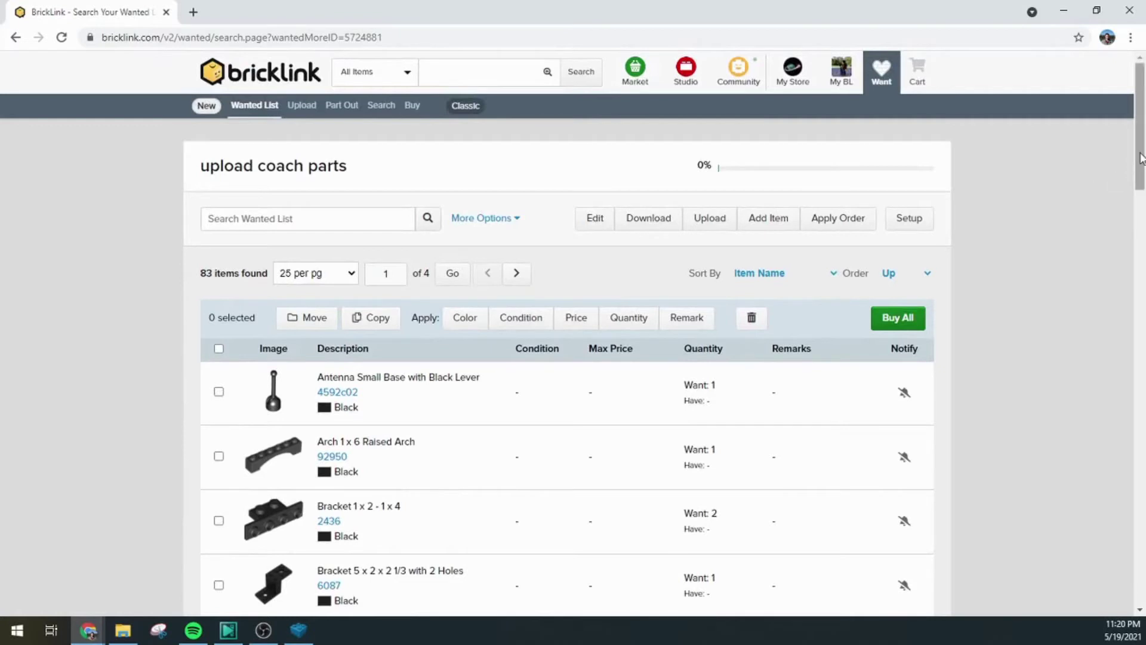
{"action": "left_click_drag", "start_coordinate": [1136, 161], "coordinate": [1134, 245]}
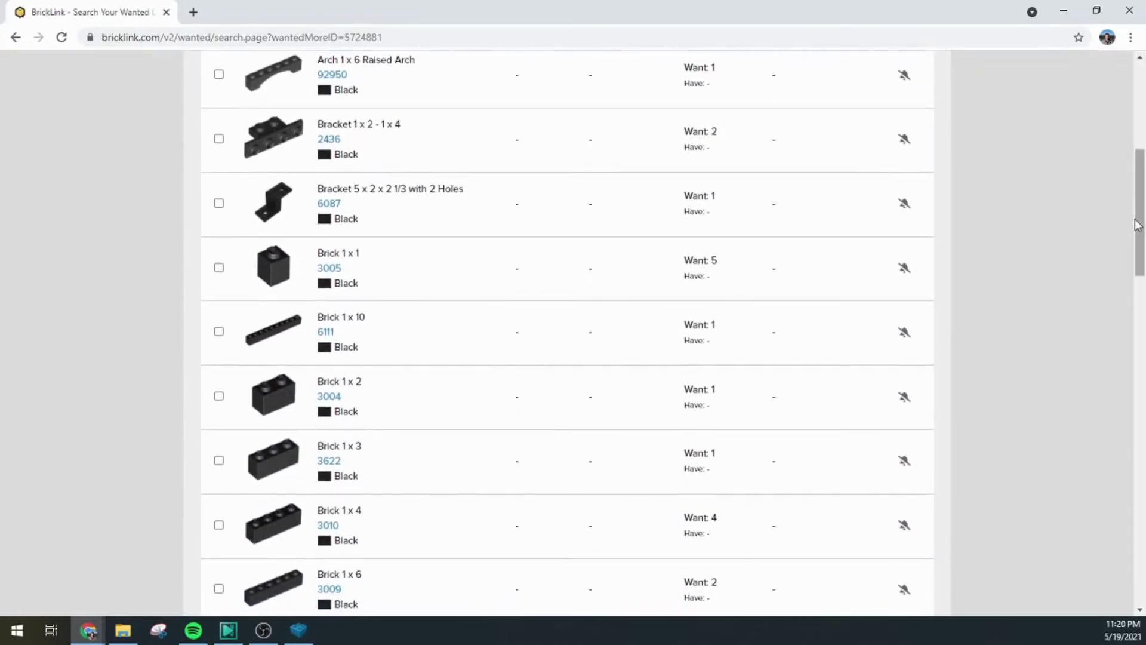
{"action": "left_click", "coordinate": [307, 632]}
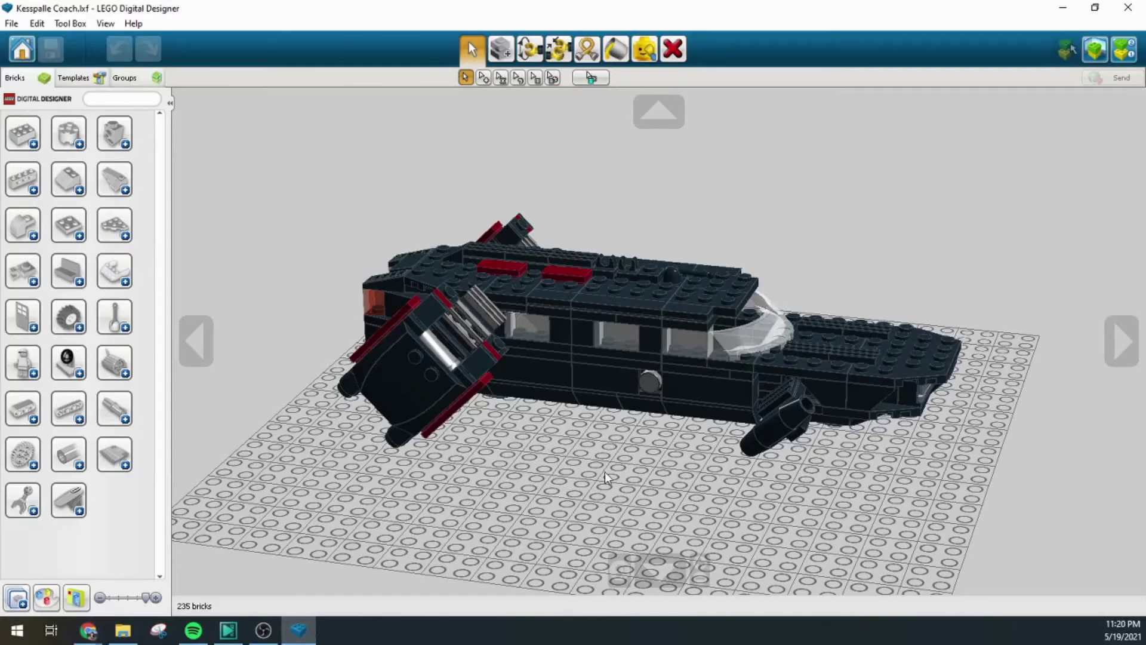
{"action": "left_click_drag", "start_coordinate": [607, 477], "coordinate": [590, 501]}
{"action": "left_click_drag", "start_coordinate": [517, 466], "coordinate": [494, 457]}
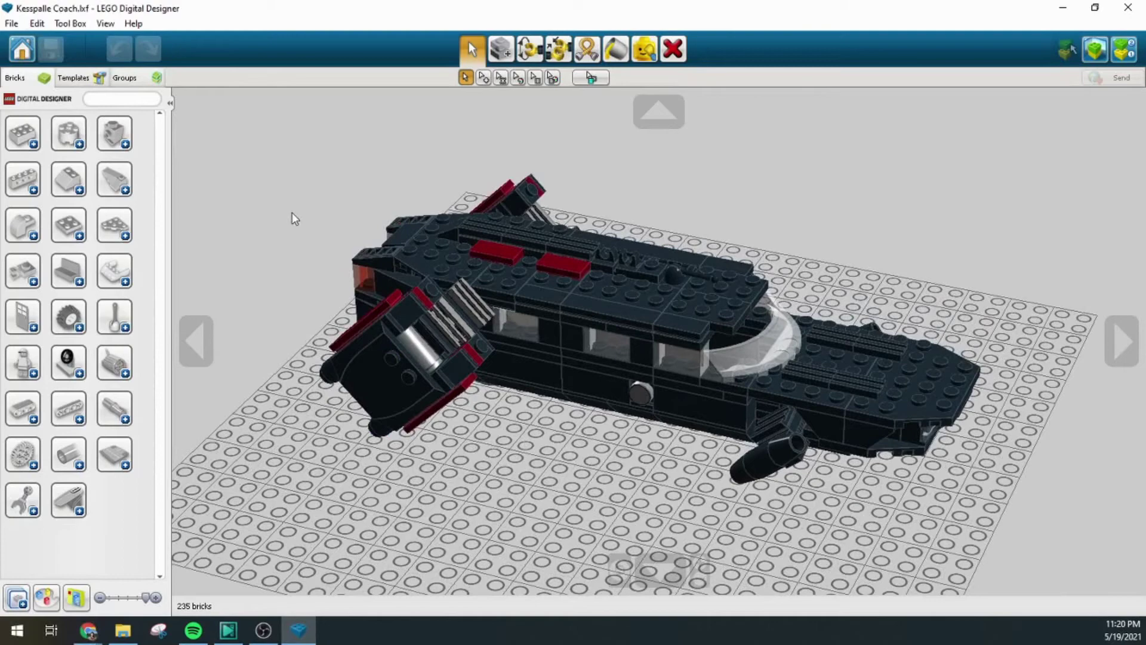
{"action": "left_click_drag", "start_coordinate": [272, 251], "coordinate": [497, 451]}
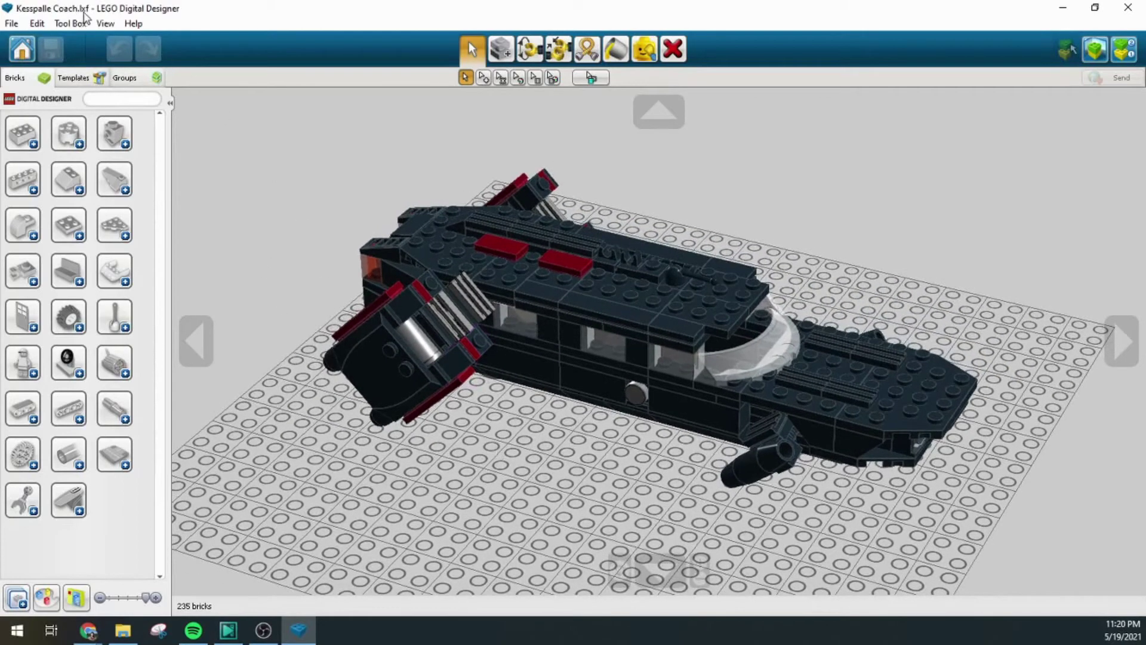
{"action": "left_click_drag", "start_coordinate": [317, 301], "coordinate": [366, 287]}
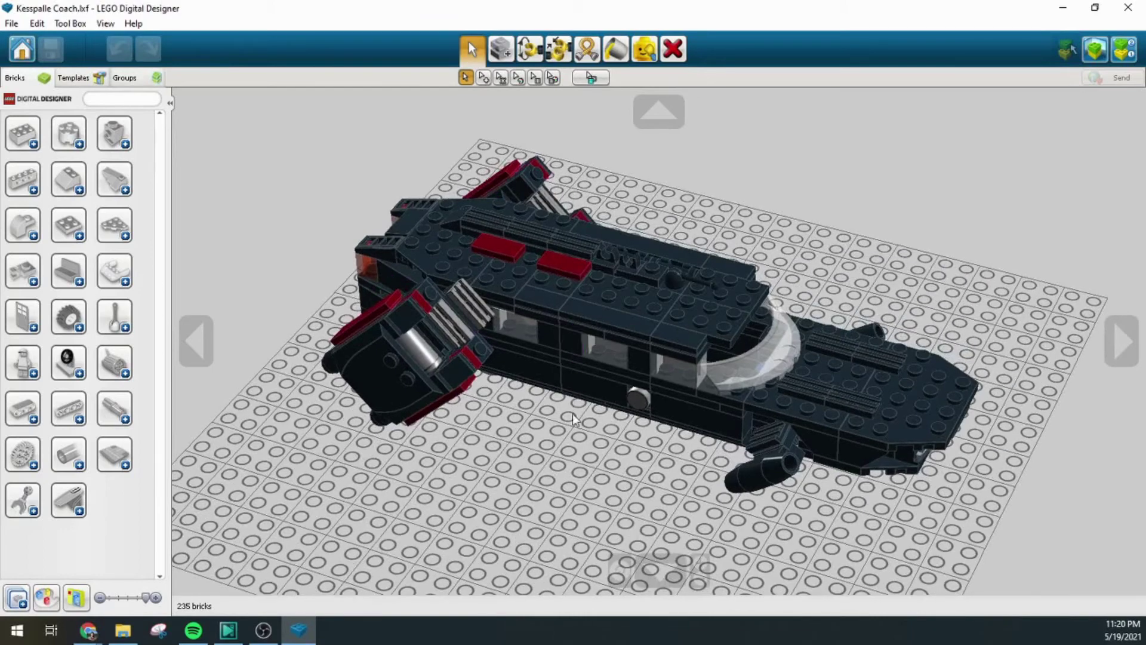
{"action": "left_click_drag", "start_coordinate": [573, 420], "coordinate": [594, 433]}
{"action": "mouse_move", "coordinate": [88, 630]}
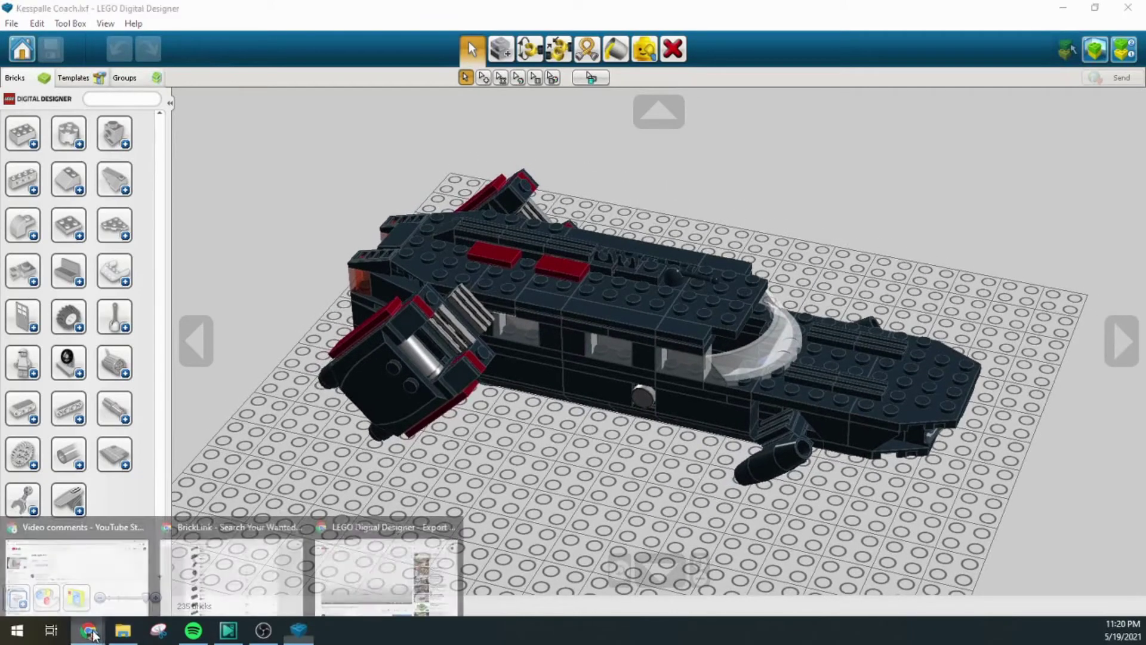
{"action": "left_click", "coordinate": [230, 567]}
{"action": "scroll", "coordinate": [456, 436], "scroll_direction": "up", "scroll_amount": 5}
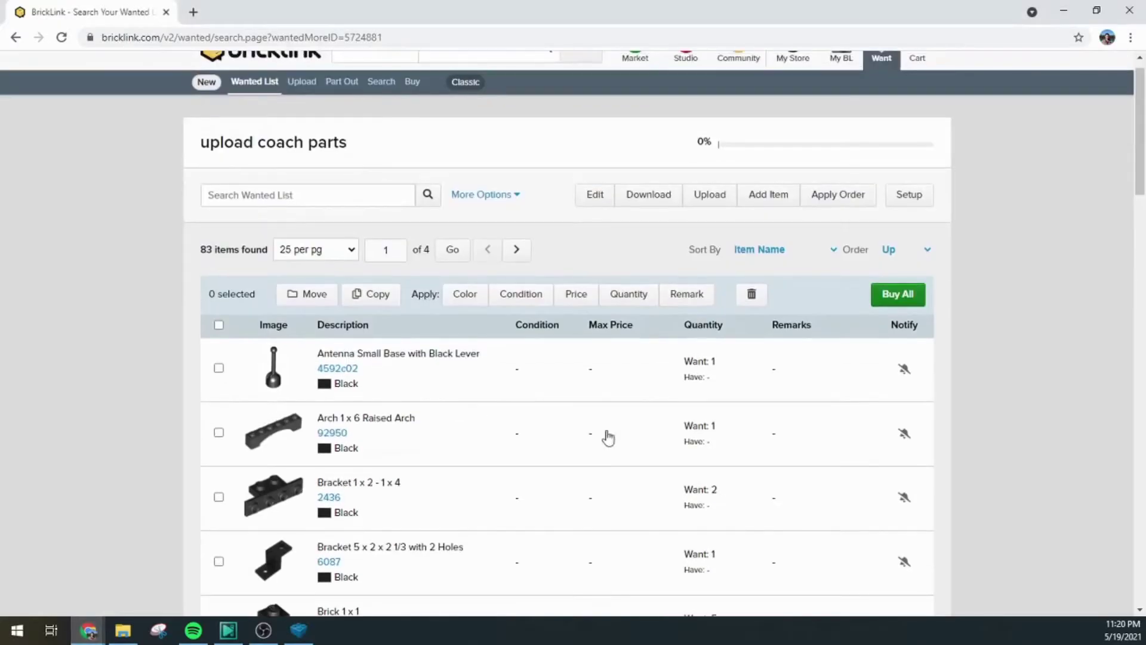
{"action": "scroll", "coordinate": [1078, 220], "scroll_direction": "up", "scroll_amount": 1}
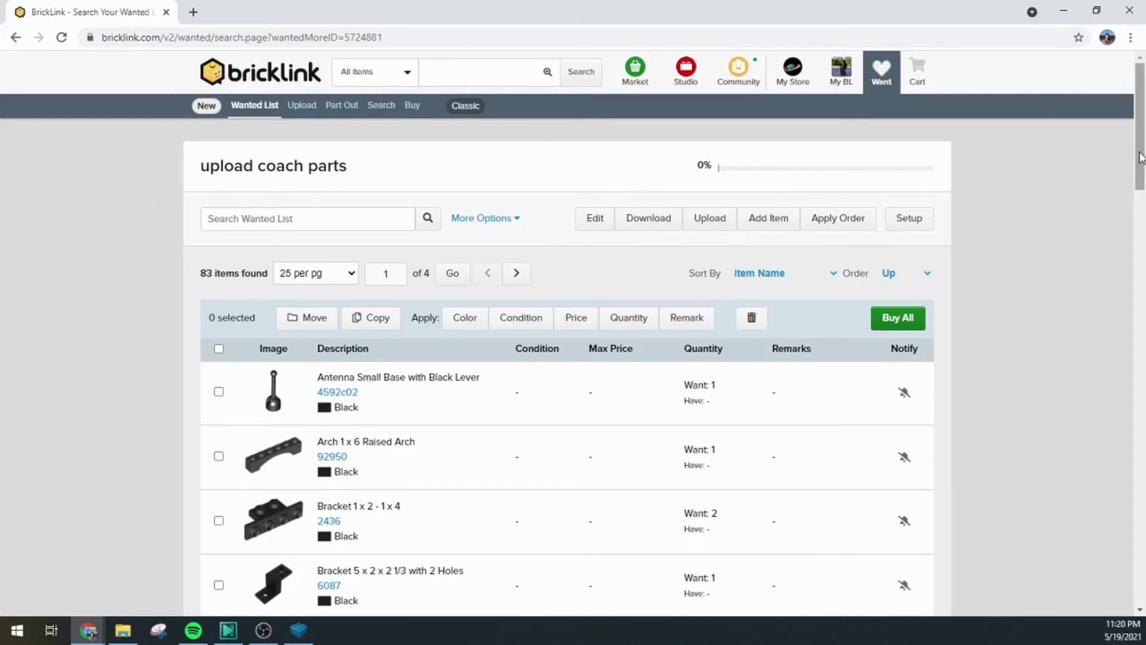
{"action": "mouse_move", "coordinate": [1140, 157]}
{"action": "left_mouse_down"}
{"action": "mouse_move", "coordinate": [1141, 251]}
{"action": "mouse_move", "coordinate": [1136, 142]}
{"action": "left_mouse_up"}
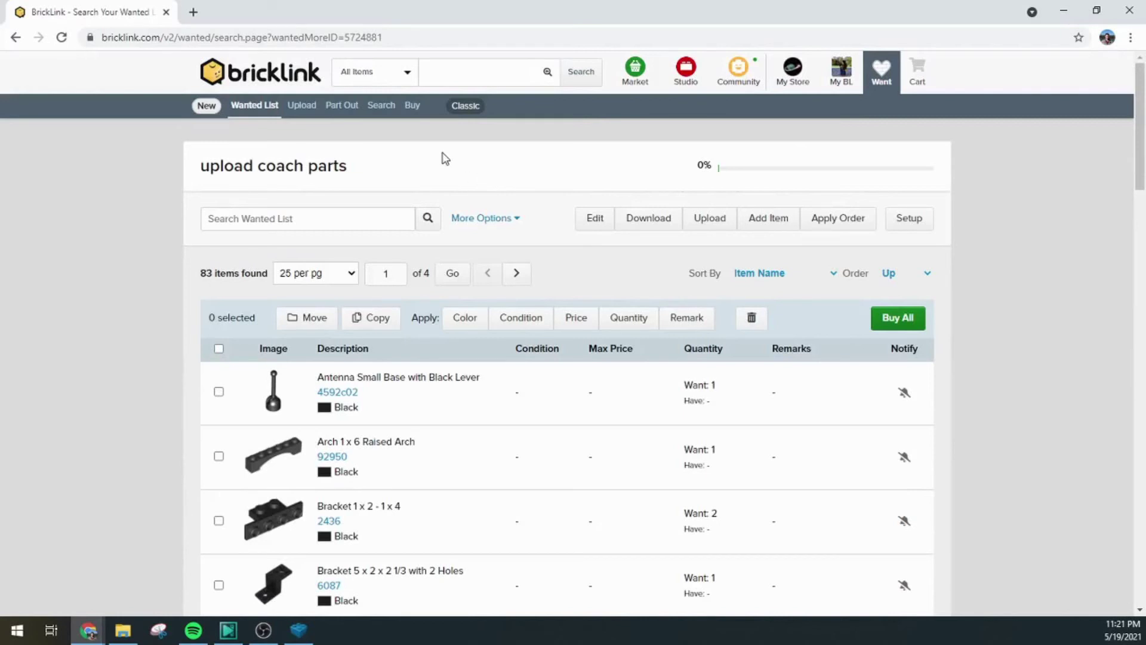
Return to LEGO Digital Designer and orbit around the 235-brick Kesspalle Coach model.
{"action": "left_click", "coordinate": [296, 623]}
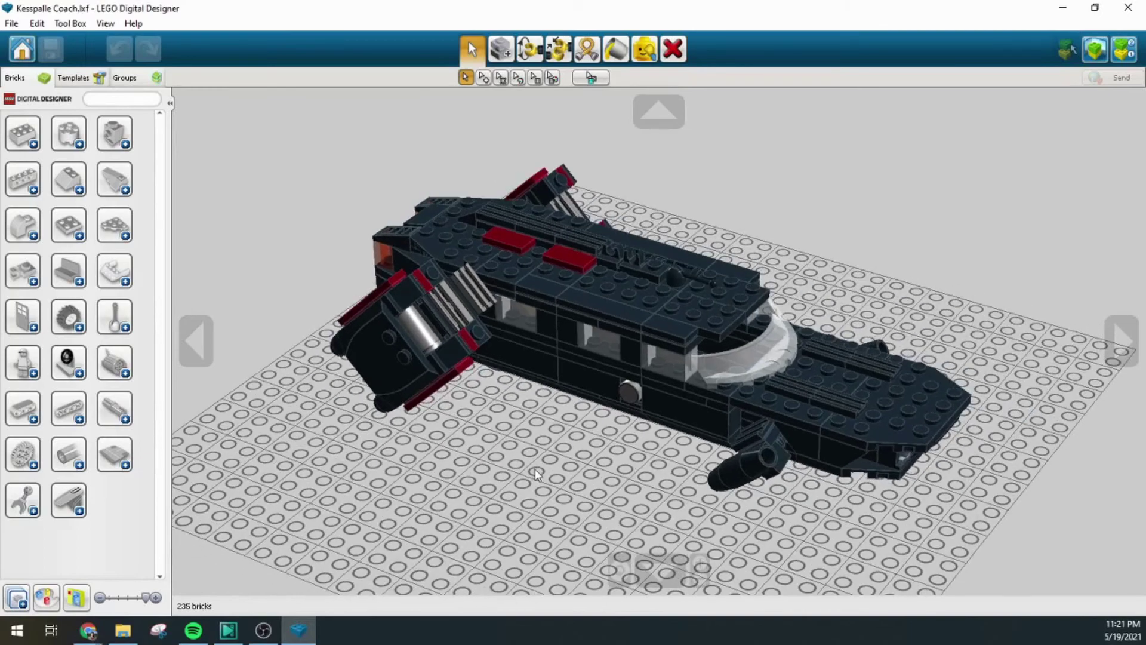
{"action": "left_click_drag", "start_coordinate": [537, 475], "coordinate": [547, 475]}
{"action": "left_click_drag", "start_coordinate": [353, 448], "coordinate": [328, 438]}
{"action": "left_click_drag", "start_coordinate": [384, 472], "coordinate": [469, 442]}
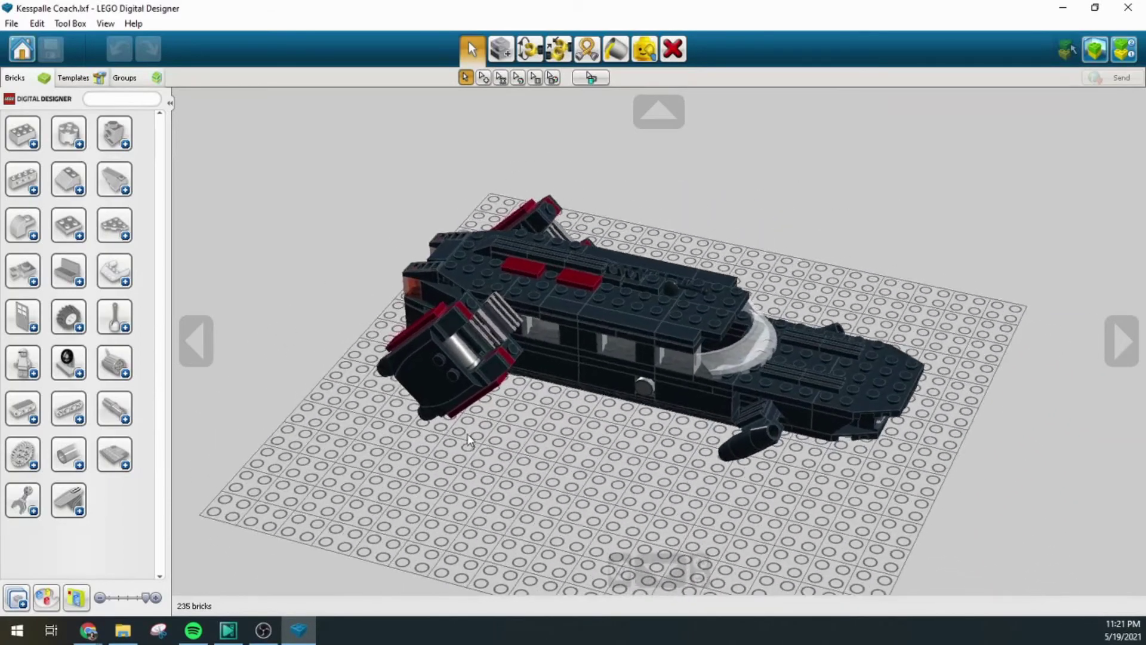
{"action": "scroll", "coordinate": [469, 442], "scroll_direction": "up", "scroll_amount": 3}
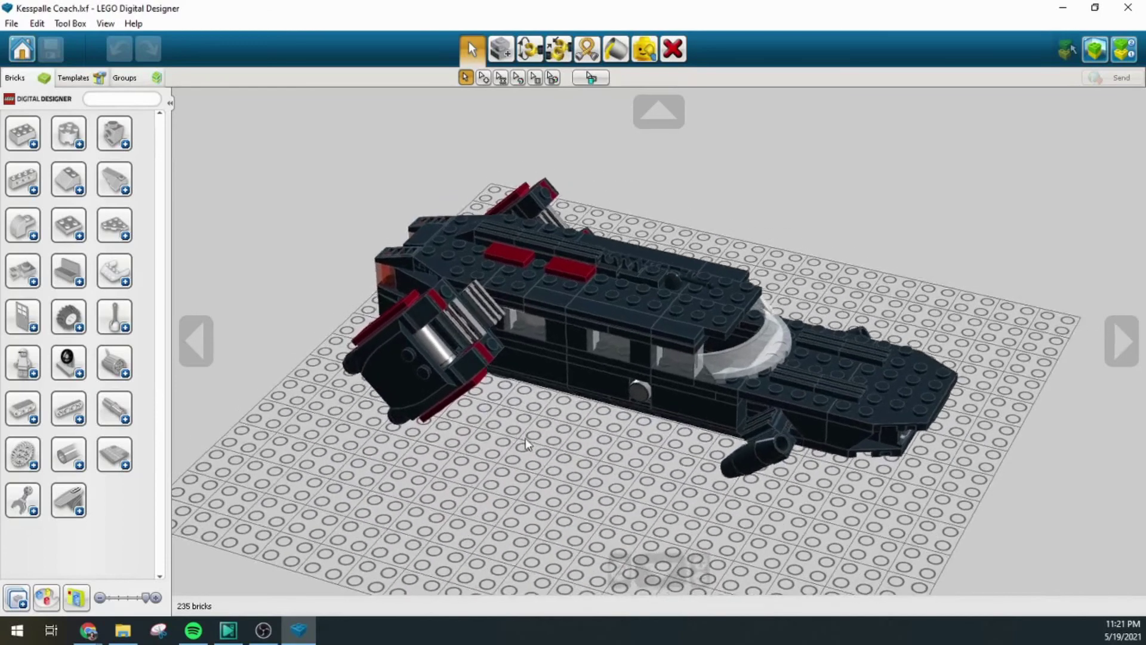
{"action": "left_click_drag", "start_coordinate": [527, 443], "coordinate": [566, 469]}
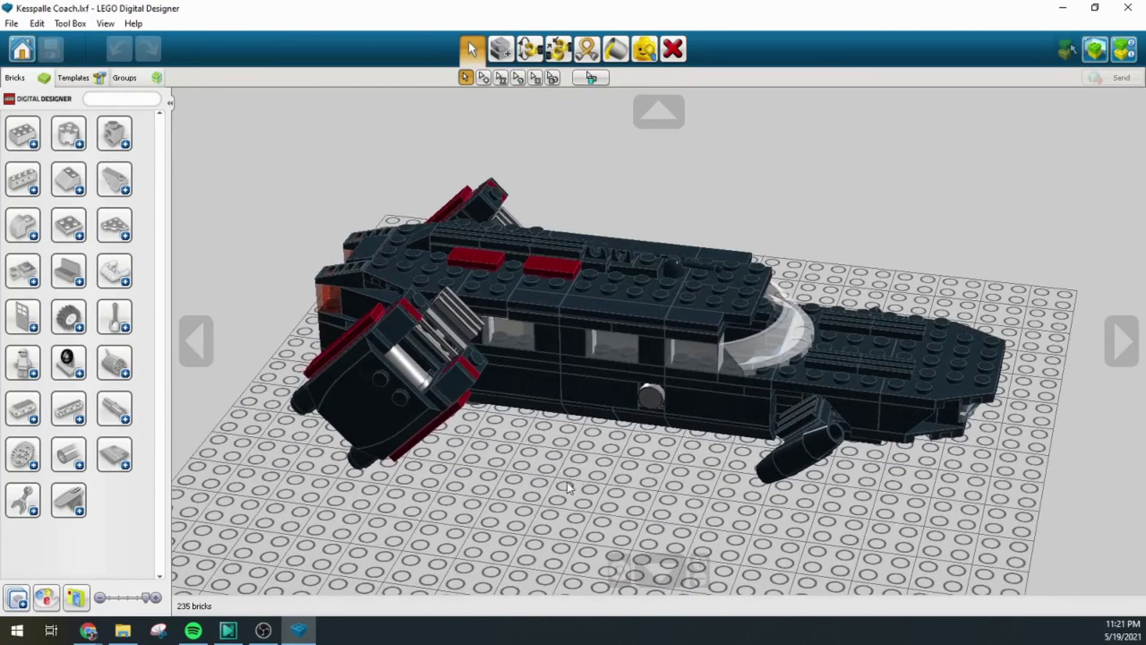